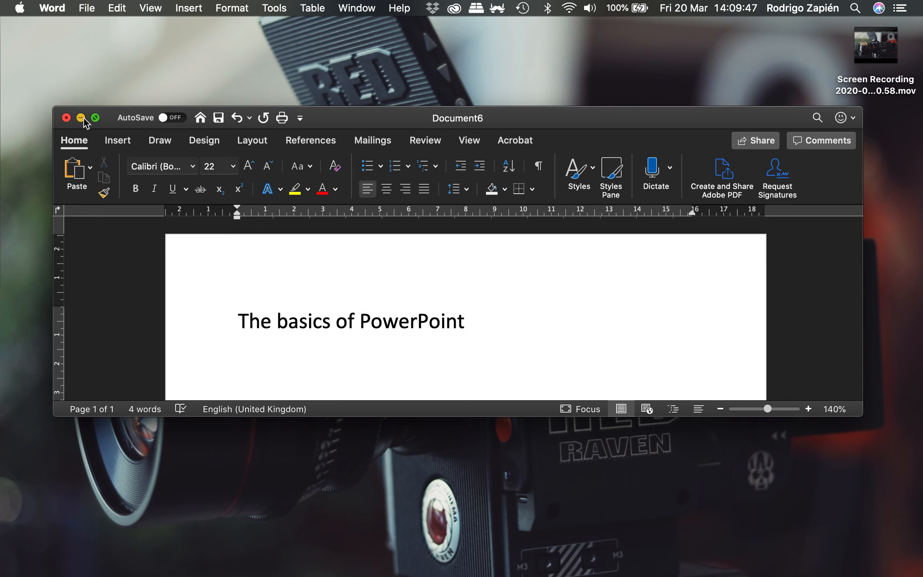
Minimise the Word document and switch to PowerPoint.
{"action": "left_click", "coordinate": [83, 118]}
{"action": "key", "text": "super+Tab"}
{"action": "key", "text": "super+Tab"}
{"action": "key", "text": "super+Tab"}
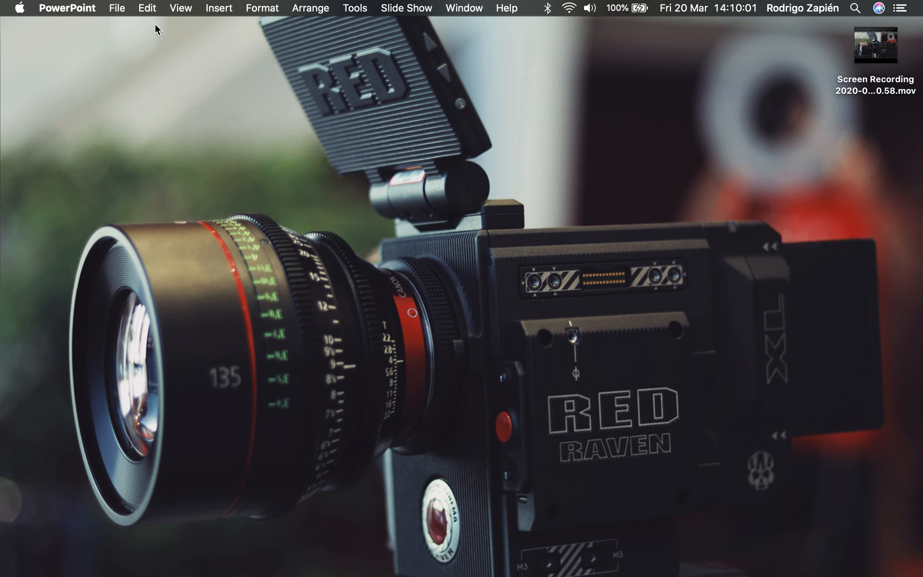
{"action": "left_click", "coordinate": [116, 8]}
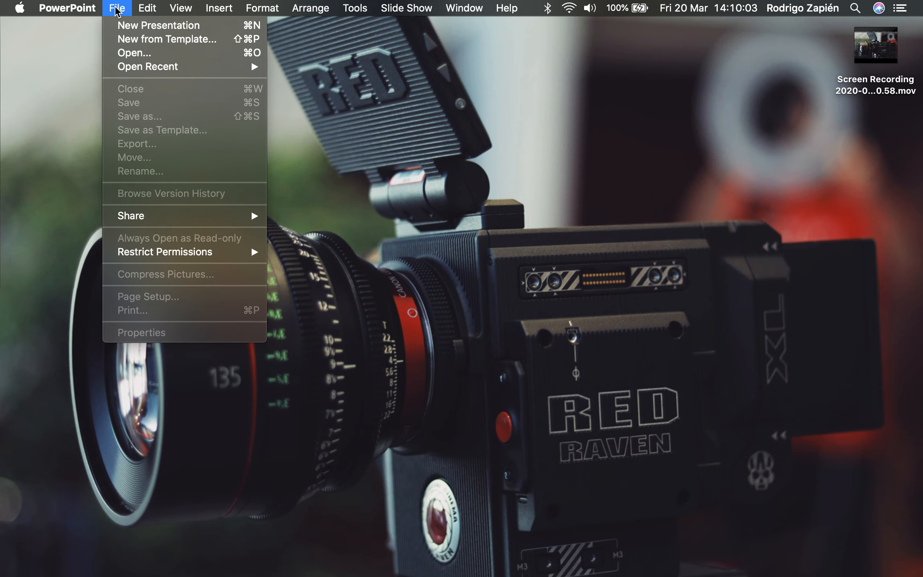
{"action": "left_click", "coordinate": [117, 9]}
{"action": "left_click", "coordinate": [83, 9]}
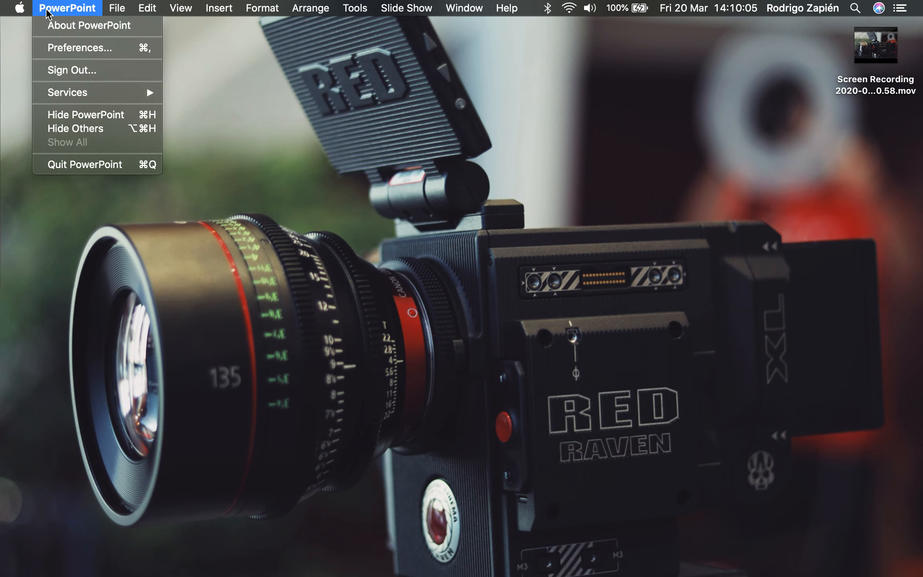
{"action": "left_click", "coordinate": [337, 209]}
{"action": "key", "text": "super+Tab"}
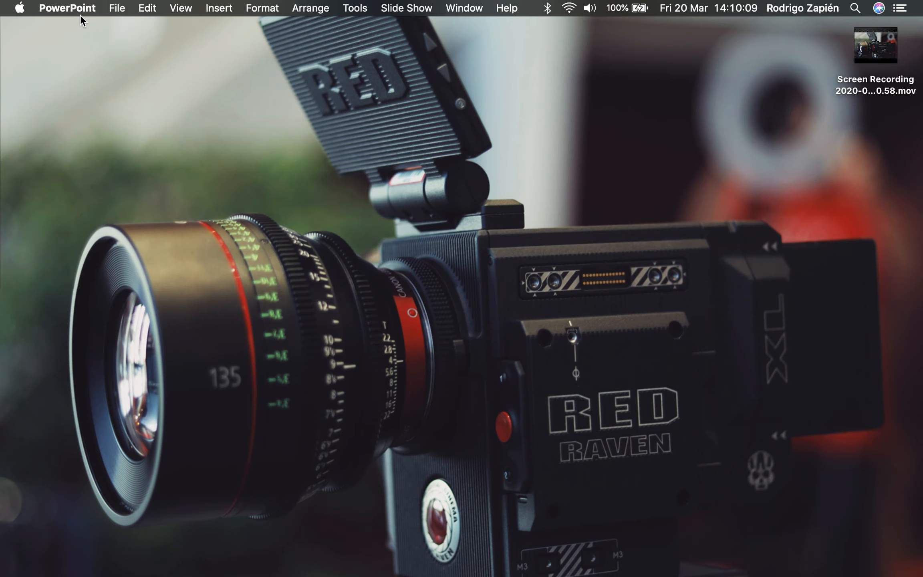
Create a new blank presentation and enter "My first presentation" as the title of the first slide.
{"action": "left_click", "coordinate": [111, 8]}
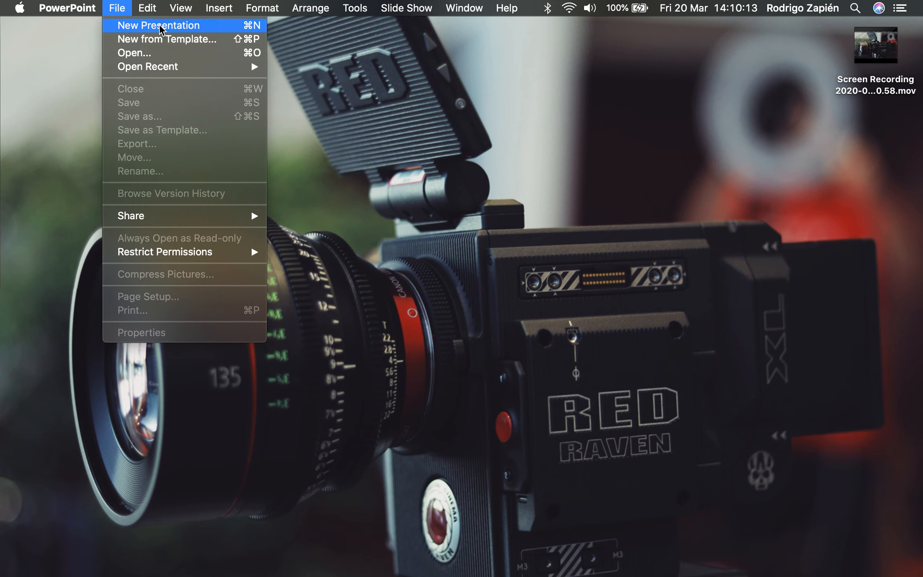
{"action": "left_click", "coordinate": [221, 25]}
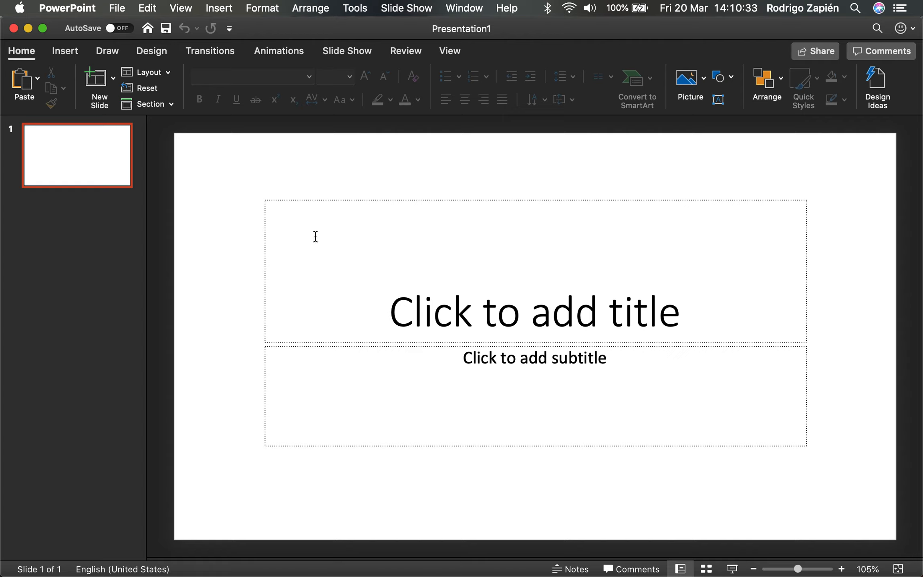
{"action": "left_click", "coordinate": [561, 320]}
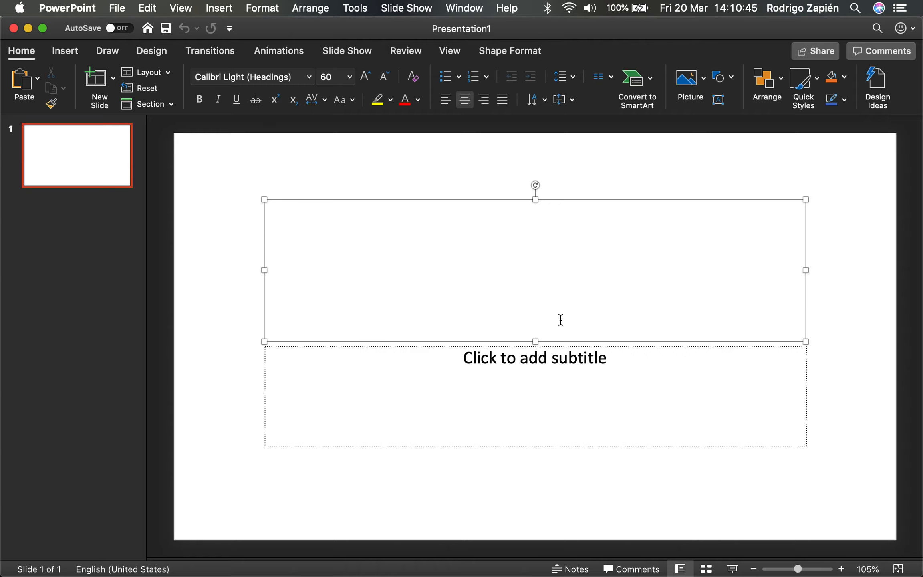
{"action": "type", "text": "My fir"}
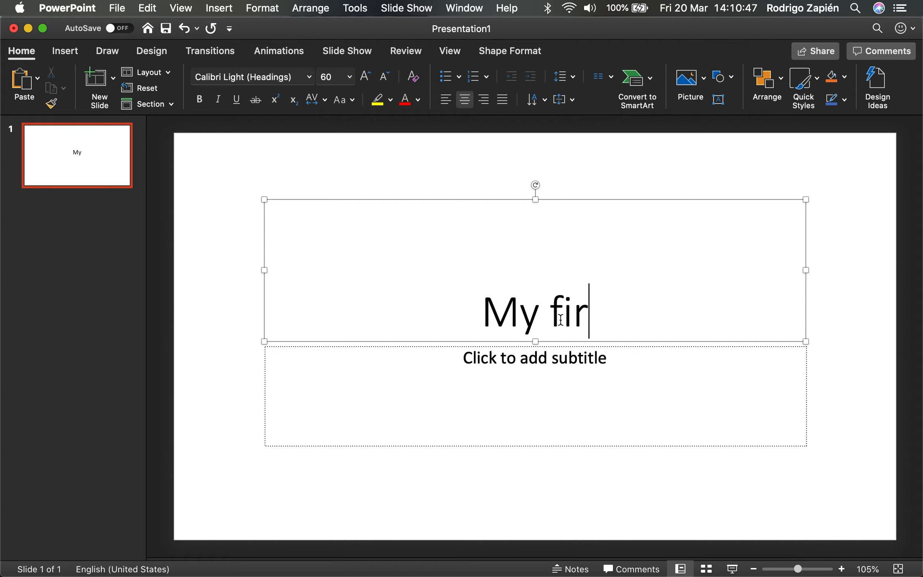
{"action": "type", "text": "s presentation"}
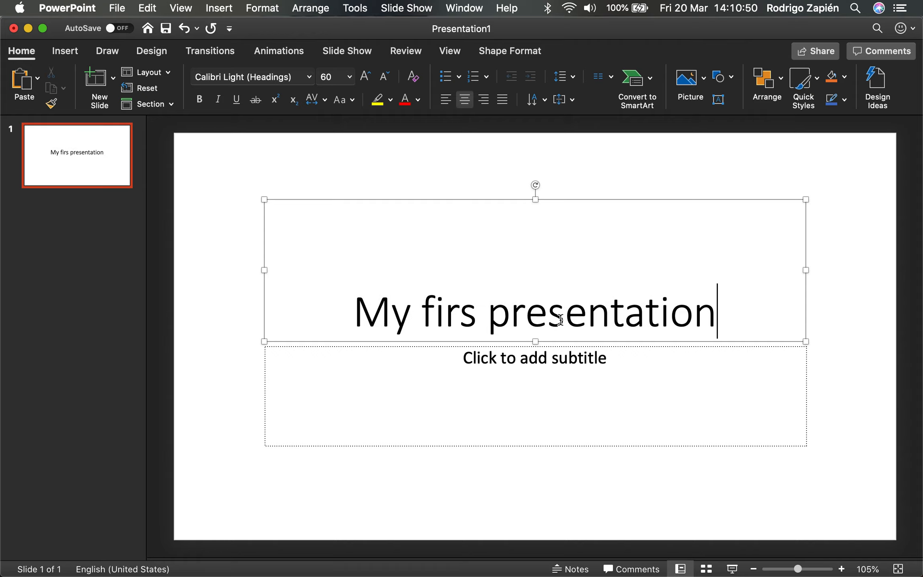
{"action": "left_click", "coordinate": [477, 312]}
{"action": "type", "text": "t"}
Enter "First Last" as the subtitle of the title slide.
{"action": "left_click", "coordinate": [522, 370]}
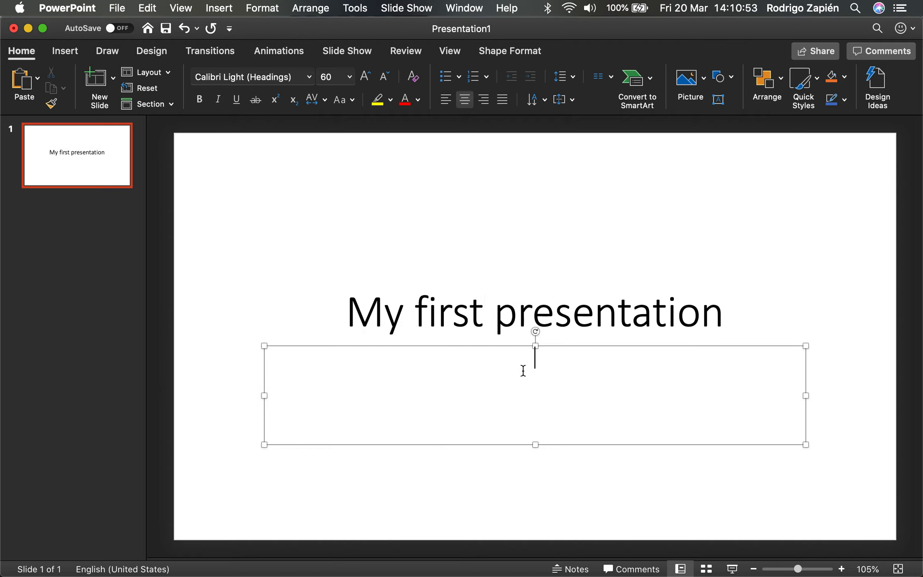
{"action": "type", "text": "My name"}
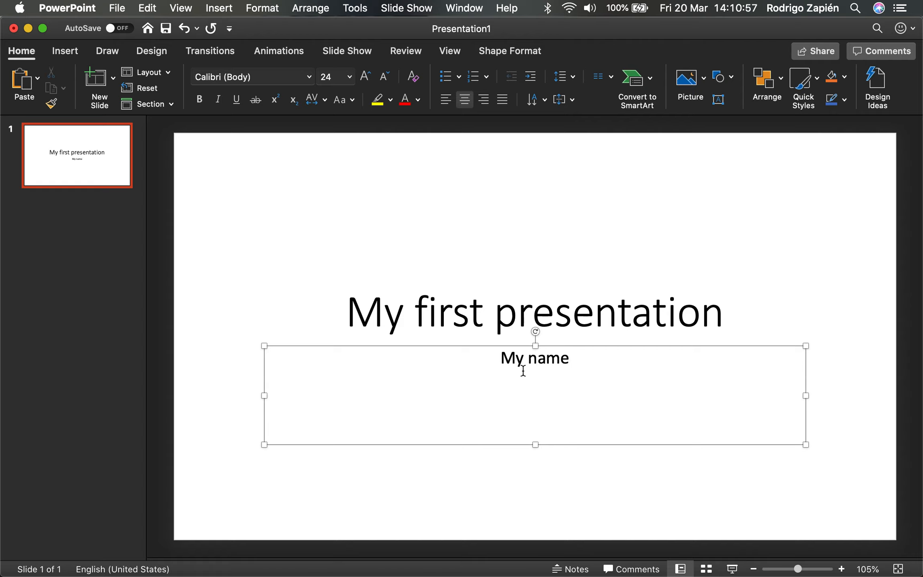
{"action": "triple_click", "coordinate": [523, 371]}
{"action": "type", "text": "First Last"}
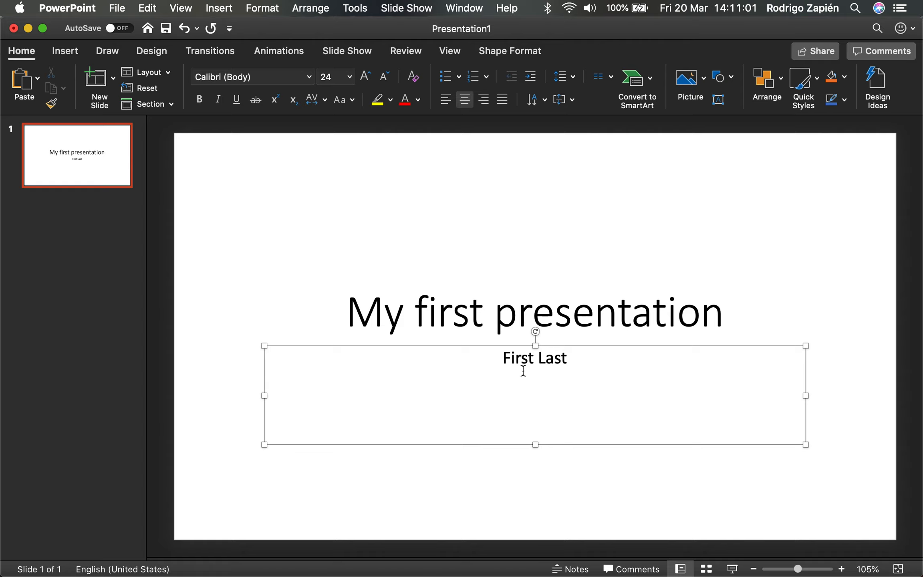
{"action": "left_click", "coordinate": [377, 196]}
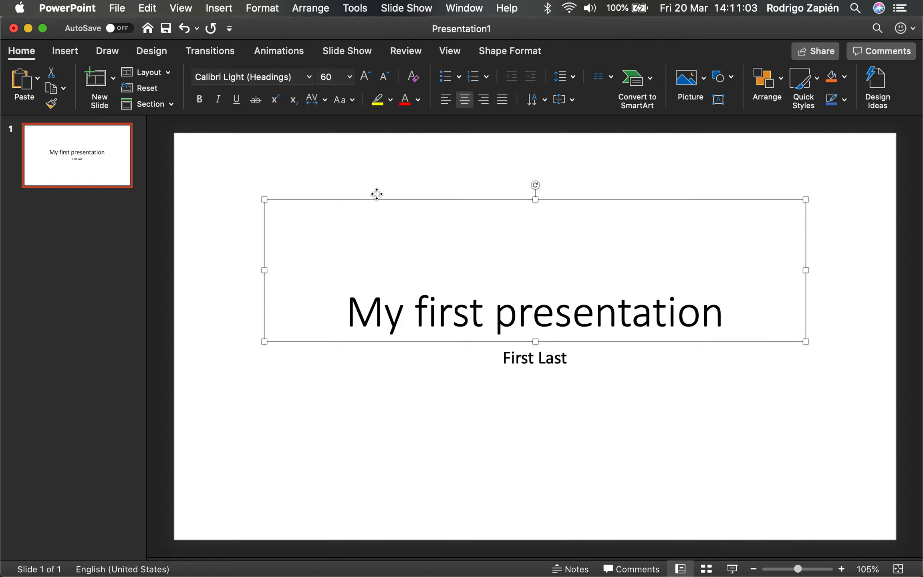
{"action": "left_click", "coordinate": [228, 249]}
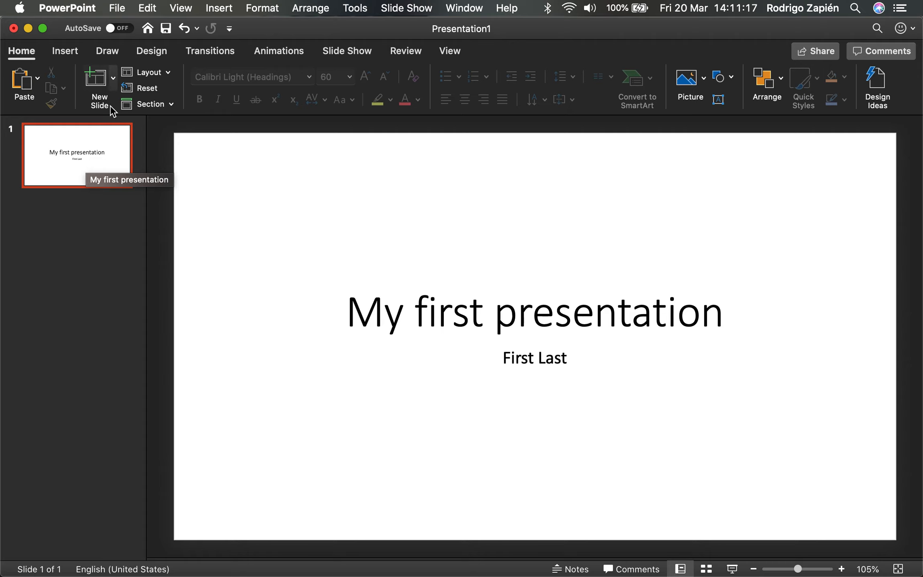
{"action": "left_click", "coordinate": [113, 79]}
{"action": "left_click", "coordinate": [114, 80]}
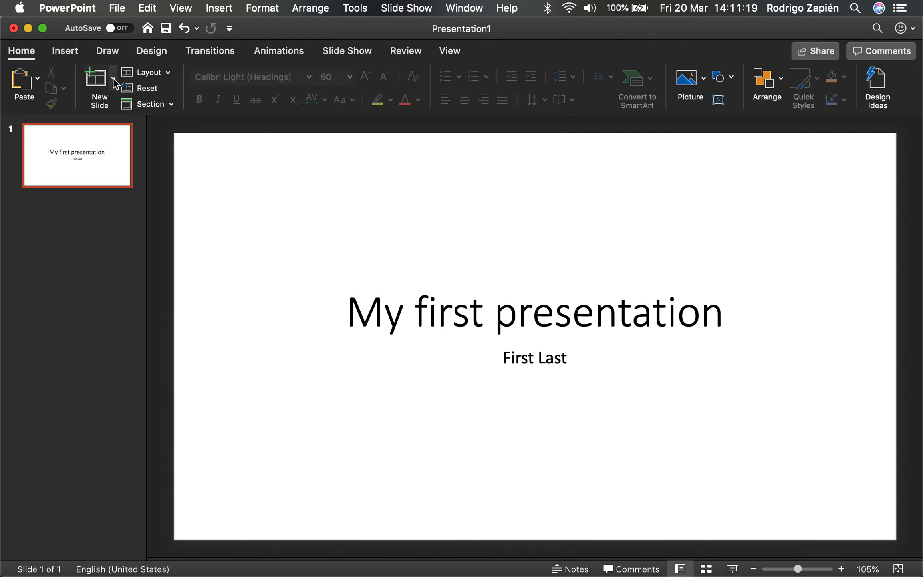
{"action": "left_click", "coordinate": [98, 81]}
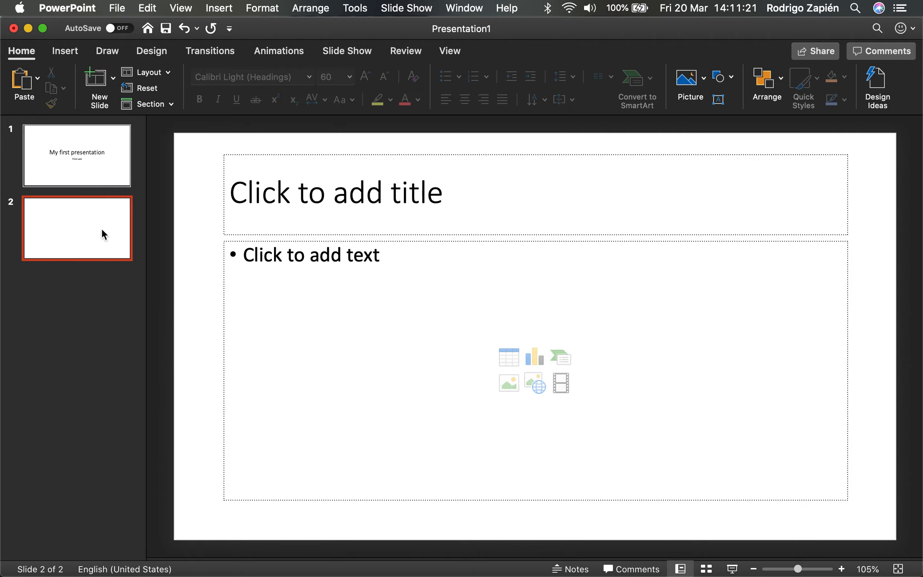
{"action": "key", "text": "BackSpace"}
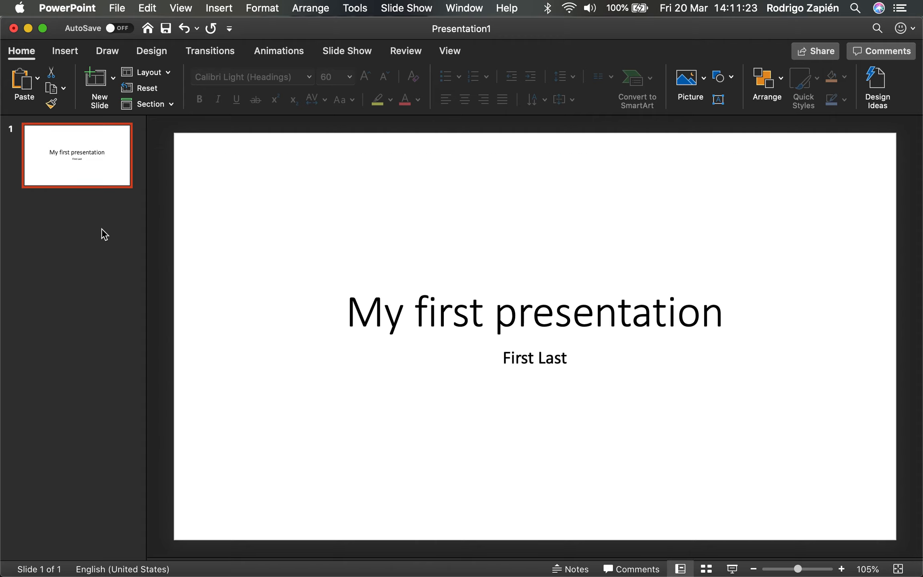
Add a second slide with the Title and Content layout and title it "First topic".
{"action": "left_click", "coordinate": [114, 80]}
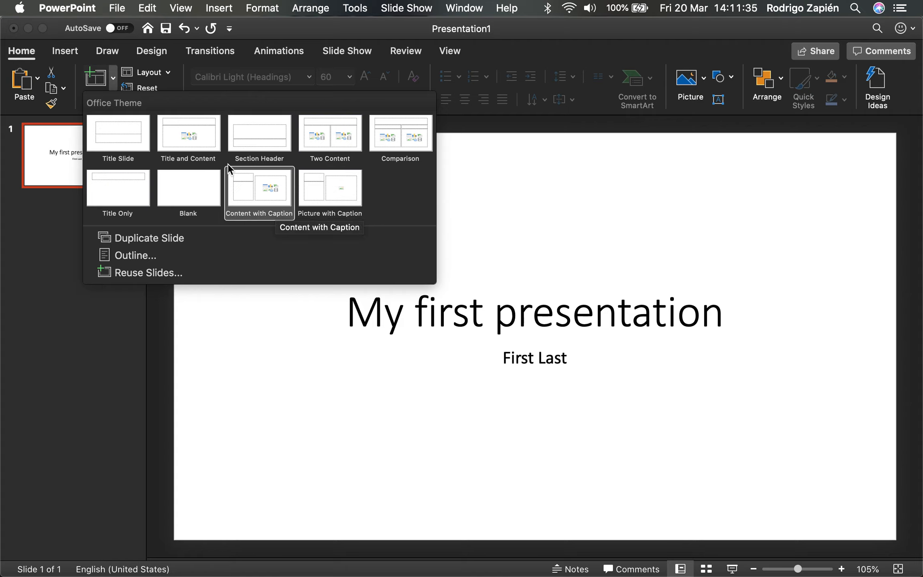
{"action": "left_click", "coordinate": [199, 135]}
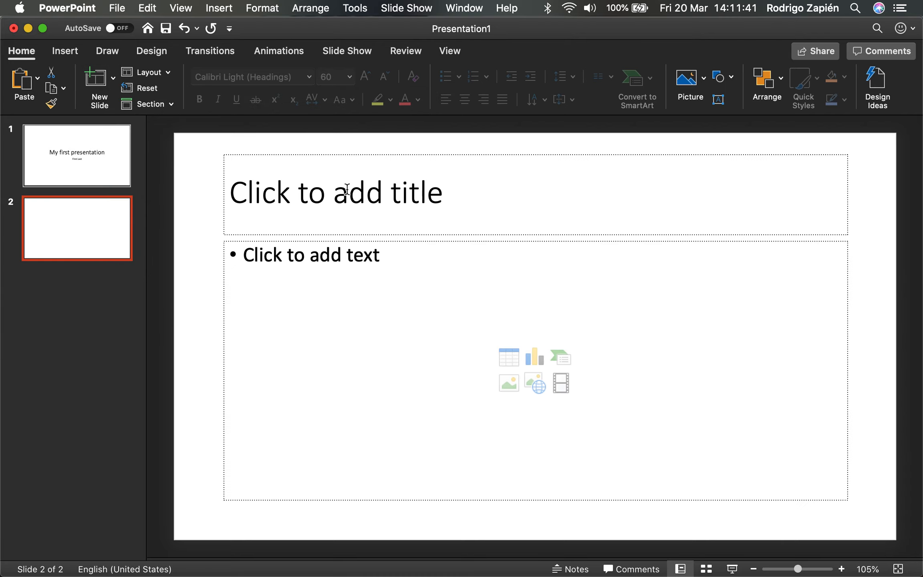
{"action": "left_click", "coordinate": [347, 190]}
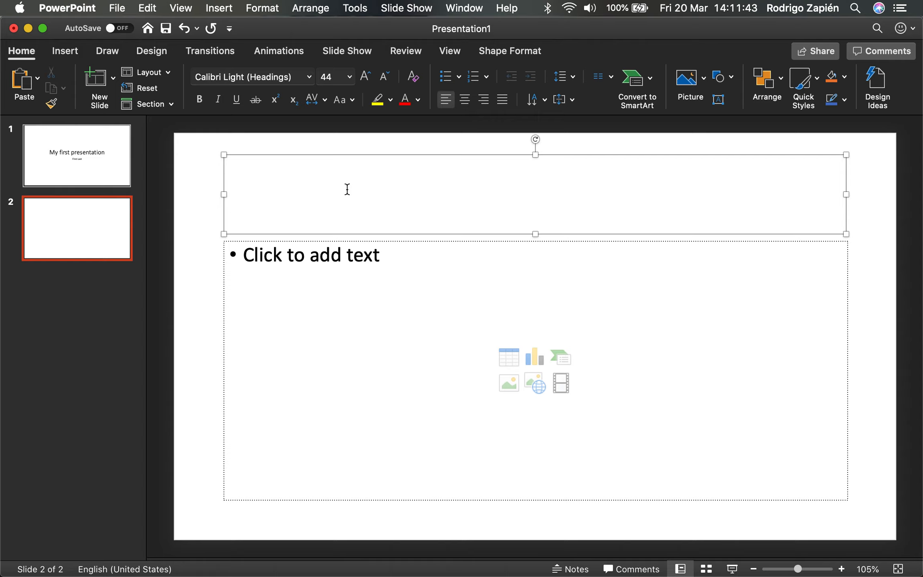
{"action": "type", "text": "First topic"}
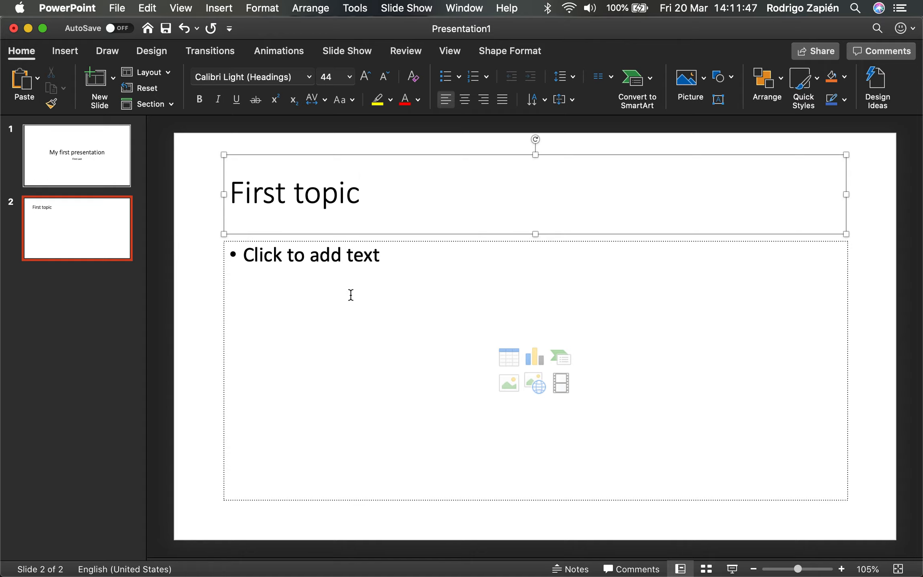
Fill the content area of the "First topic" slide with the bullets "Point 1", "Point 2", "Point 3" and "Etc.".
{"action": "left_click", "coordinate": [350, 295]}
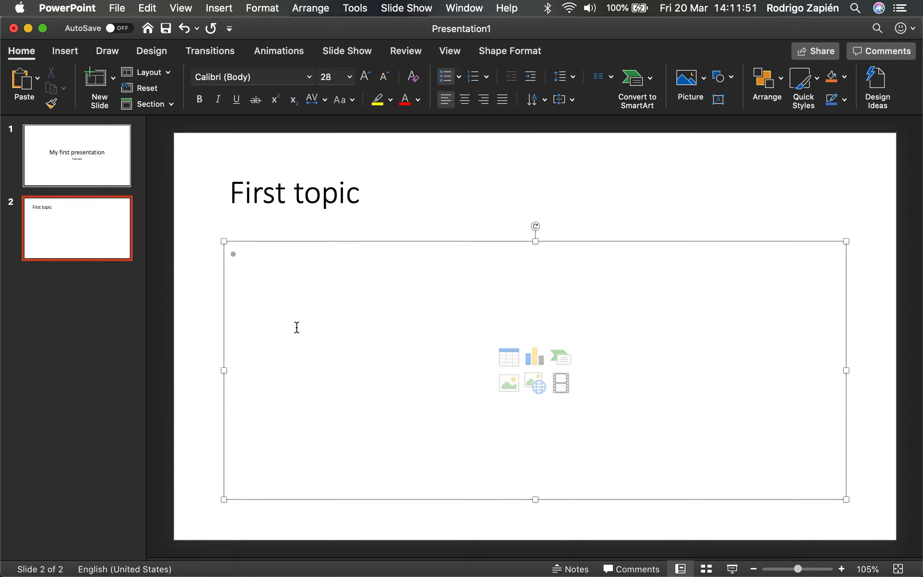
{"action": "type", "text": "Point 1"}
{"action": "key", "text": "Return"}
{"action": "type", "text": "Point 2"}
{"action": "key", "text": "Return"}
{"action": "type", "text": "Point 3"}
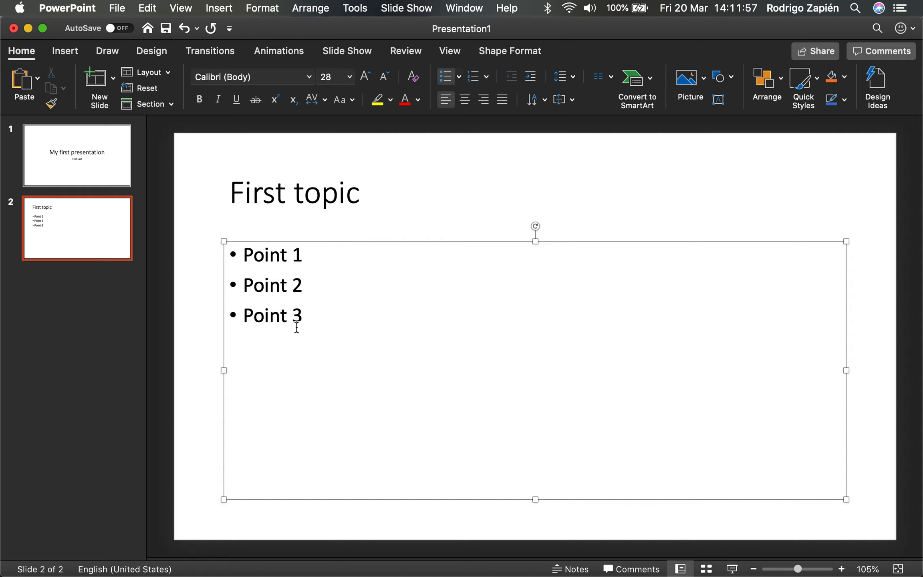
{"action": "key", "text": "Return"}
{"action": "type", "text": "Etc."}
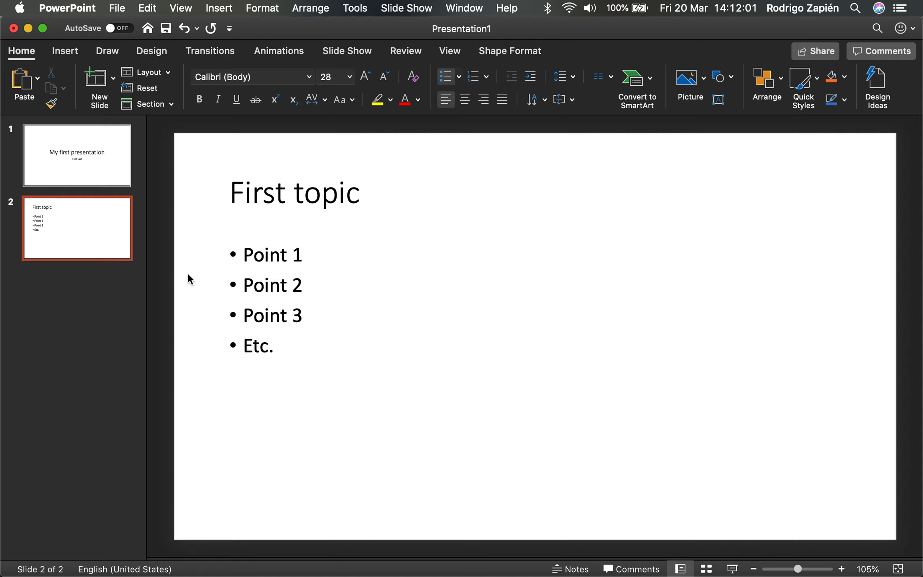
{"action": "left_click", "coordinate": [188, 275]}
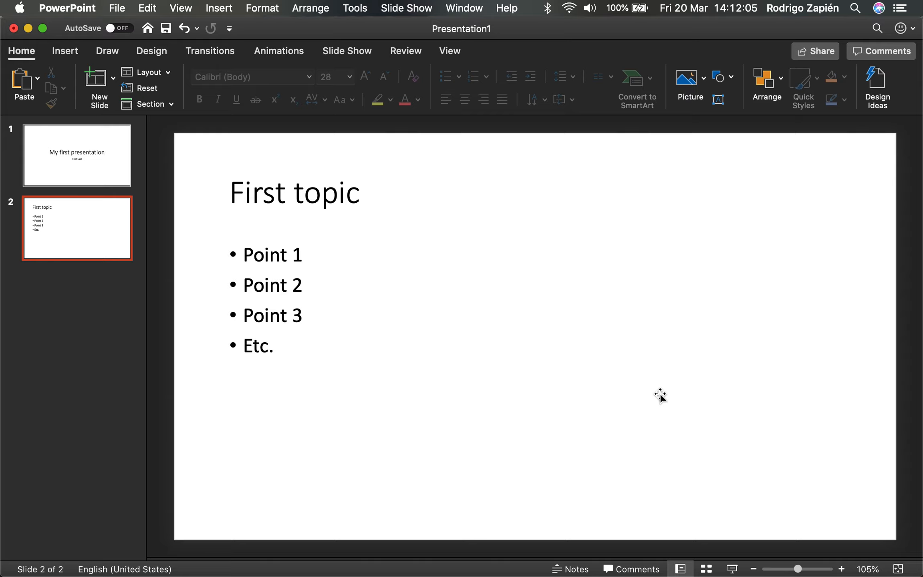
Play the slide show from the start and exit back to the editing view.
{"action": "left_click", "coordinate": [91, 162]}
{"action": "left_click", "coordinate": [91, 210]}
{"action": "left_click", "coordinate": [111, 155]}
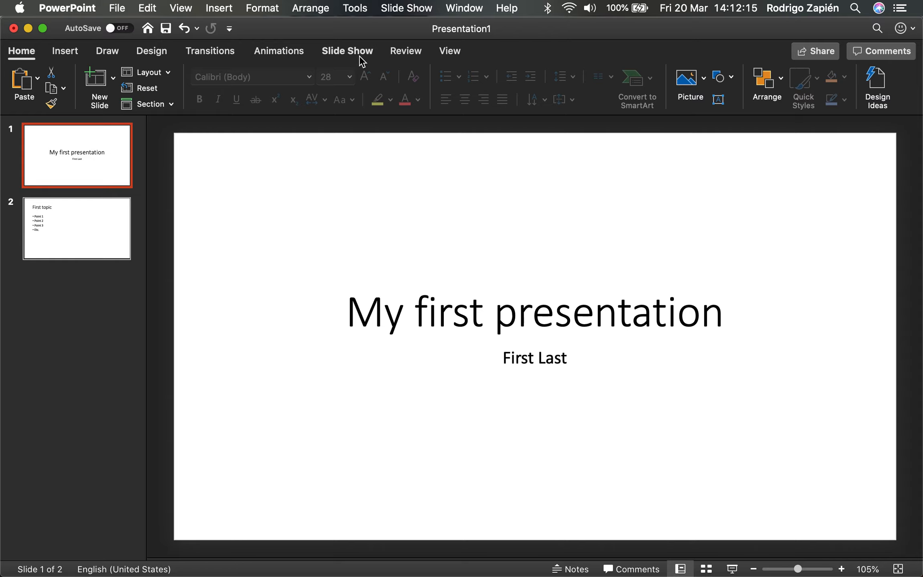
{"action": "left_click", "coordinate": [347, 51]}
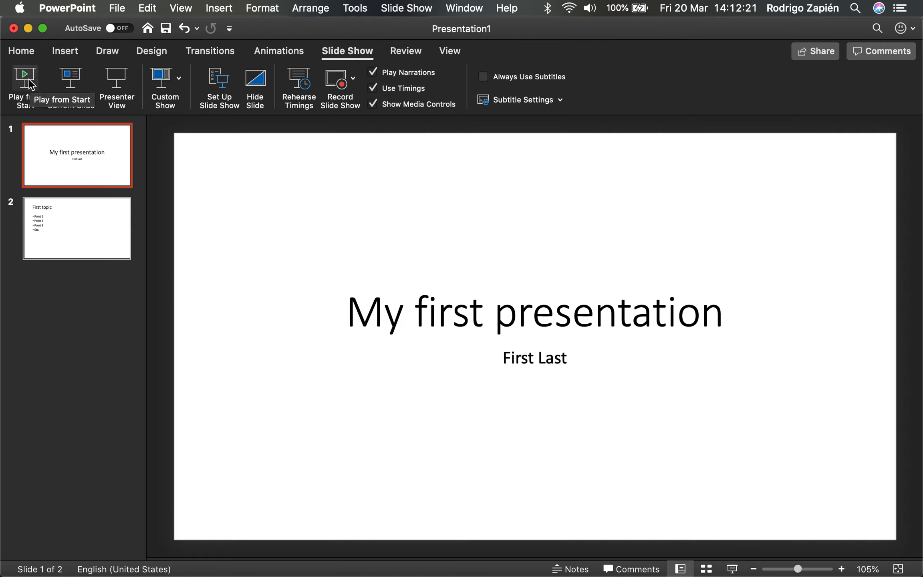
{"action": "left_click", "coordinate": [69, 231]}
{"action": "left_click", "coordinate": [26, 73]}
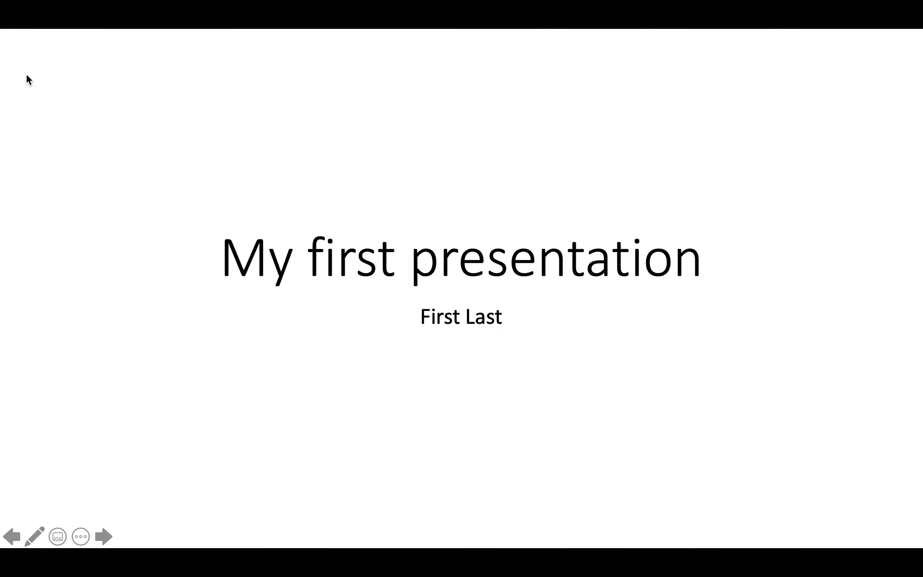
{"action": "key", "text": "Escape"}
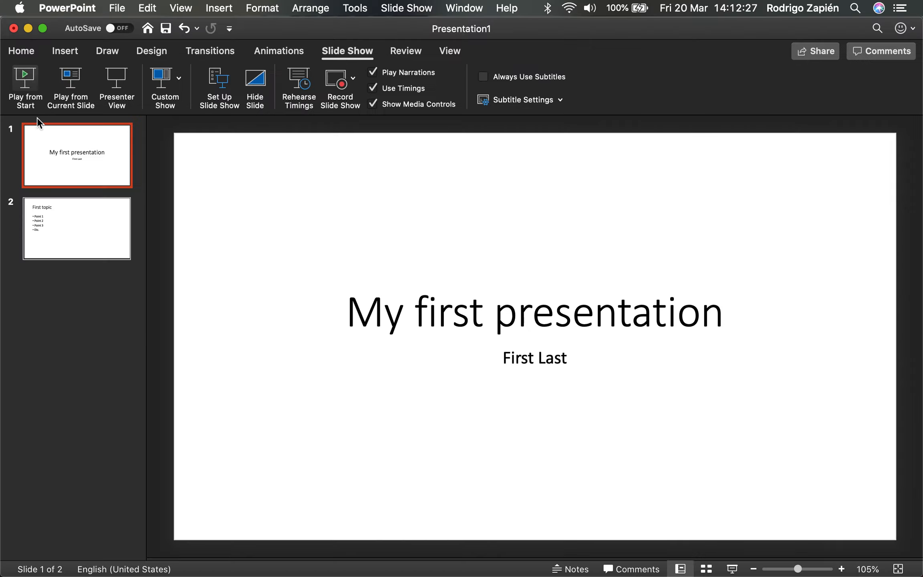
Play the slide show from the second slide, exit it and return to the title slide.
{"action": "left_click", "coordinate": [74, 218]}
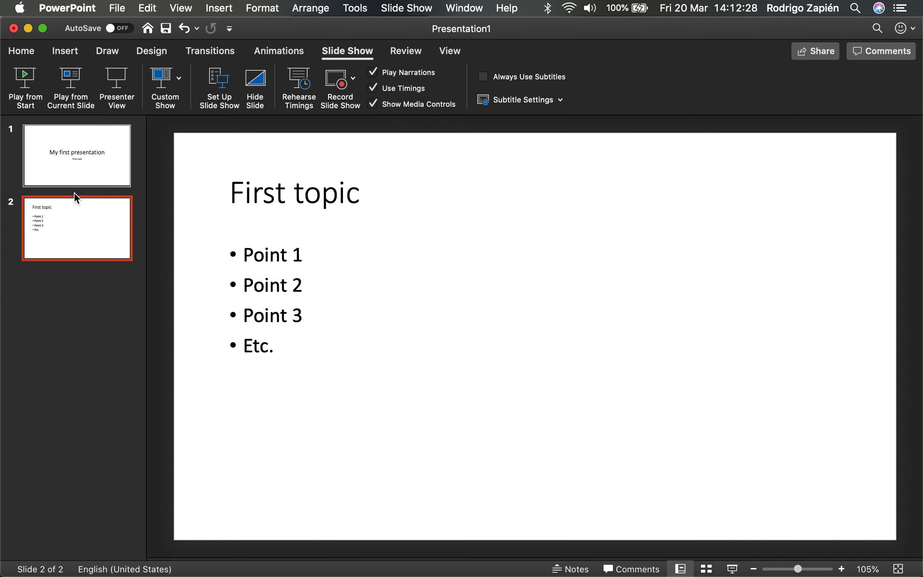
{"action": "left_click", "coordinate": [74, 74]}
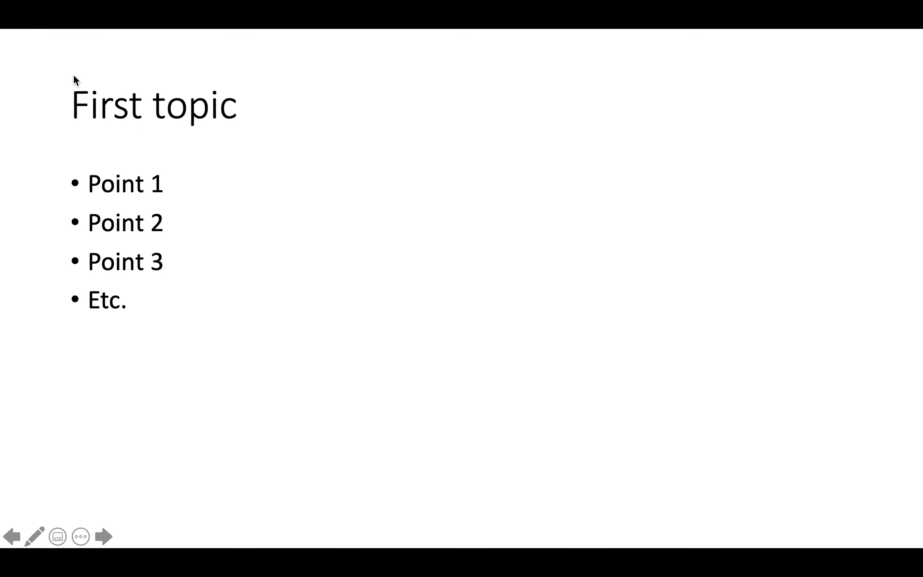
{"action": "key", "text": "Escape"}
{"action": "left_click", "coordinate": [91, 153]}
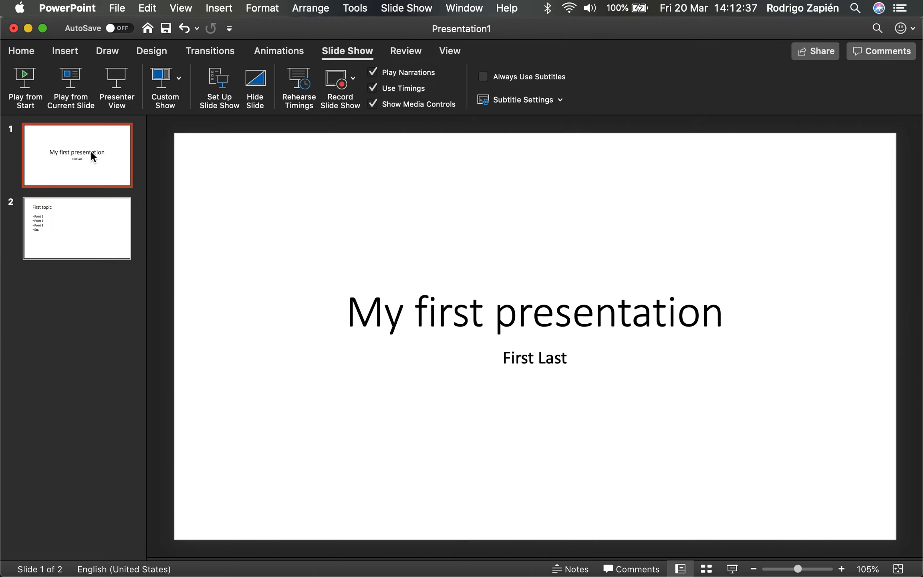
Add a Section Header slide after the "First topic" slide and title it "New section".
{"action": "left_click", "coordinate": [30, 58]}
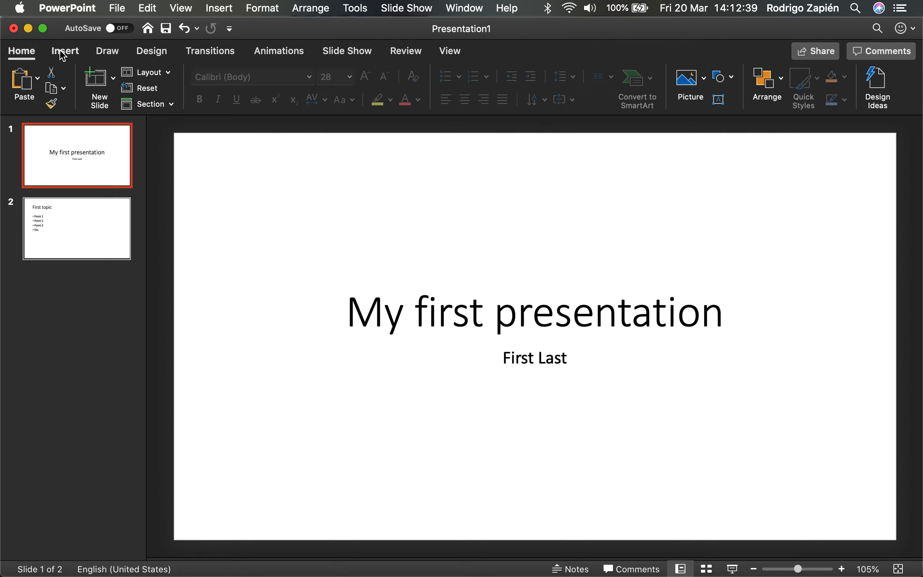
{"action": "left_click", "coordinate": [84, 255]}
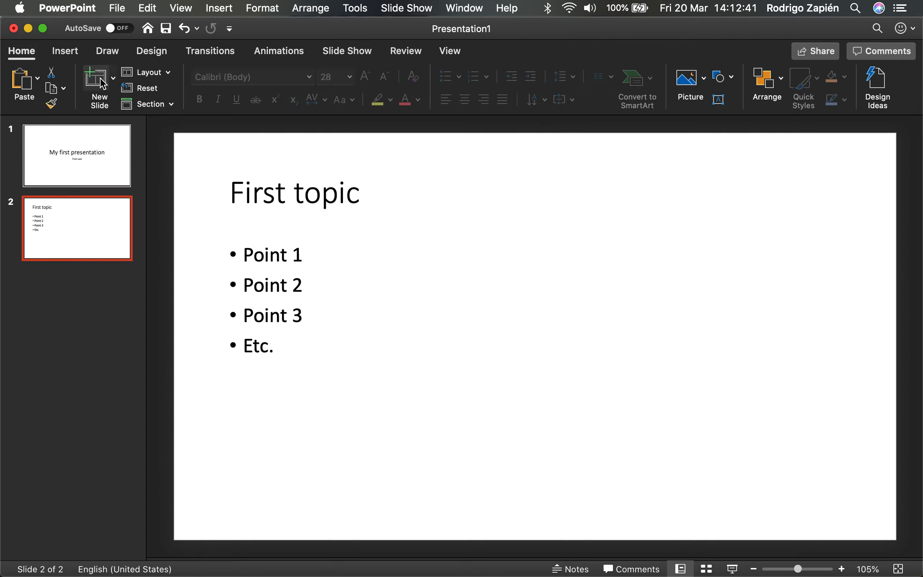
{"action": "left_click", "coordinate": [115, 79]}
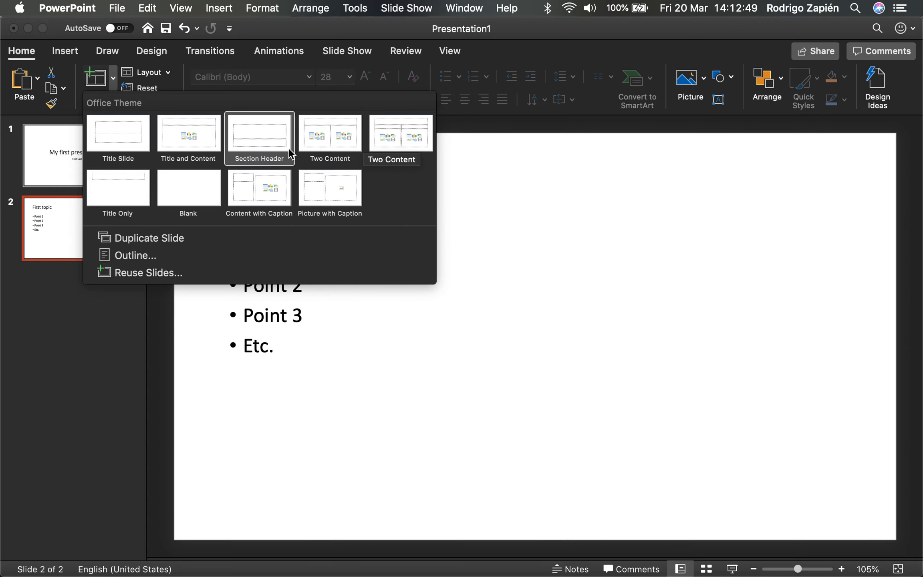
{"action": "left_click", "coordinate": [261, 141]}
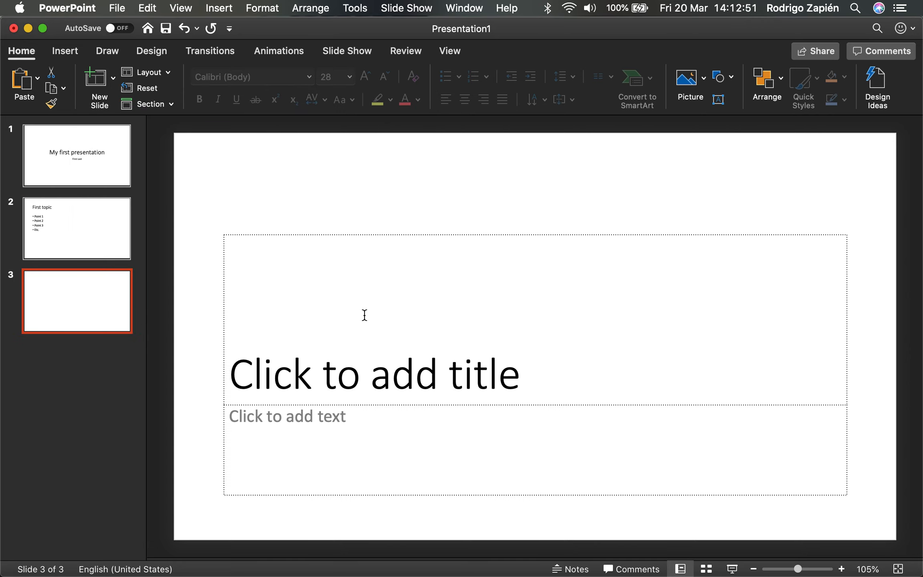
{"action": "left_click", "coordinate": [393, 359]}
{"action": "type", "text": "New "}
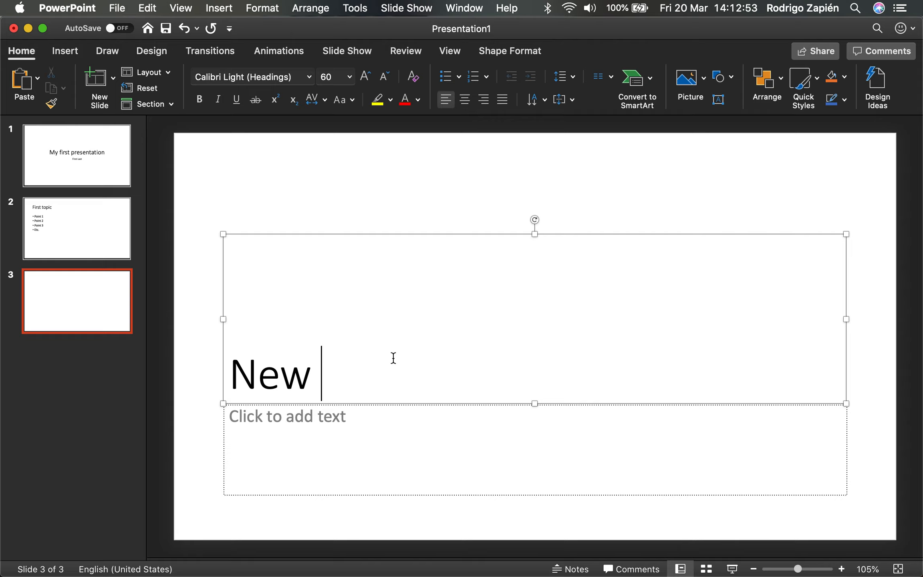
{"action": "type", "text": "section"}
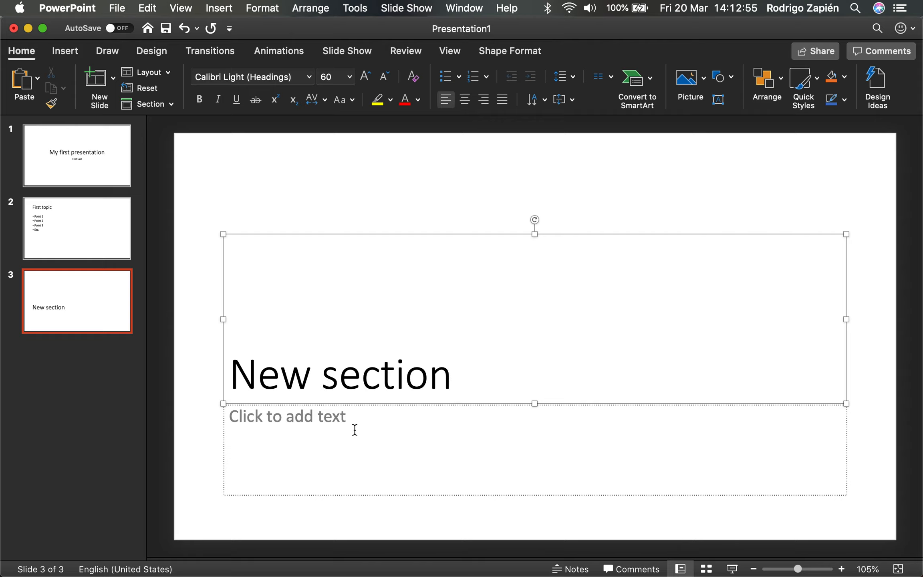
Enter "Learn how to insert pictures" as the text below the "New section" title.
{"action": "left_click", "coordinate": [355, 429]}
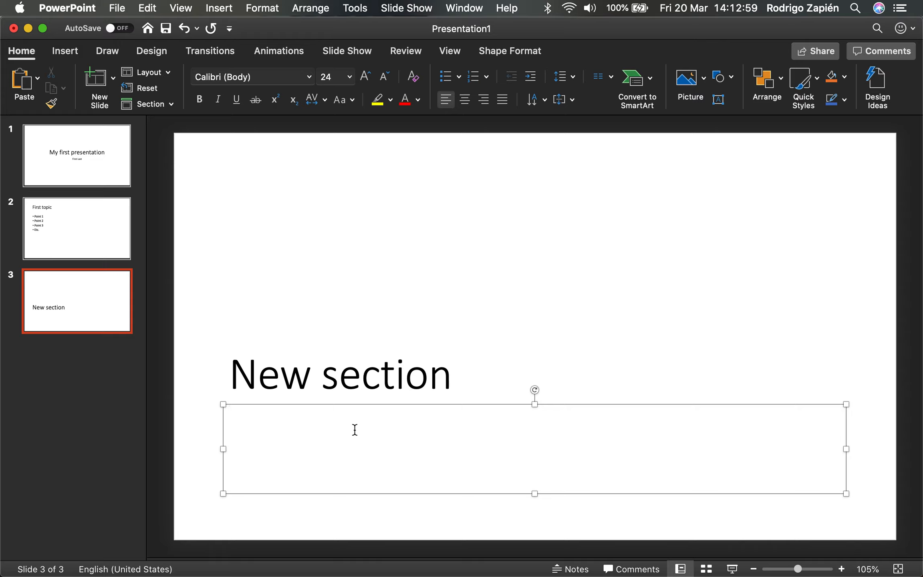
{"action": "type", "text": "Learn how to inser"}
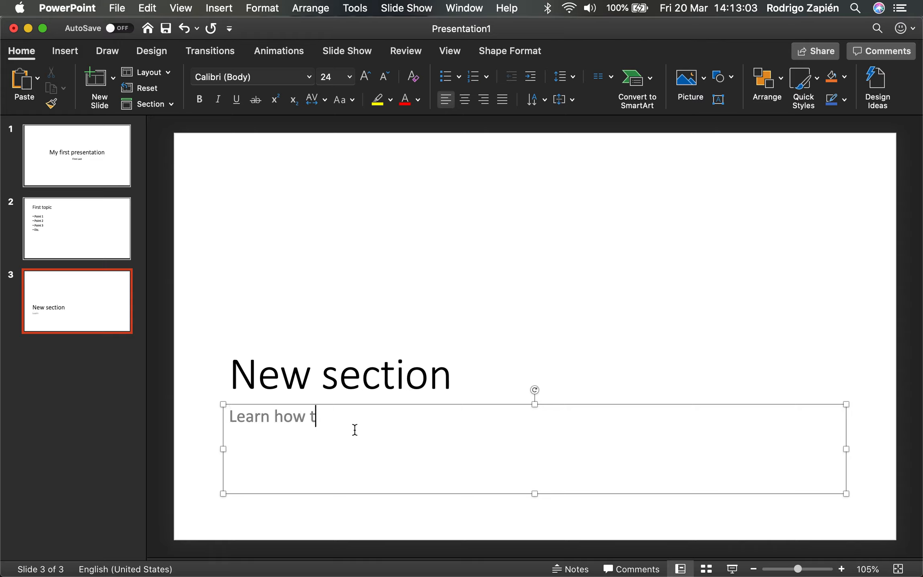
{"action": "type", "text": "pictures"}
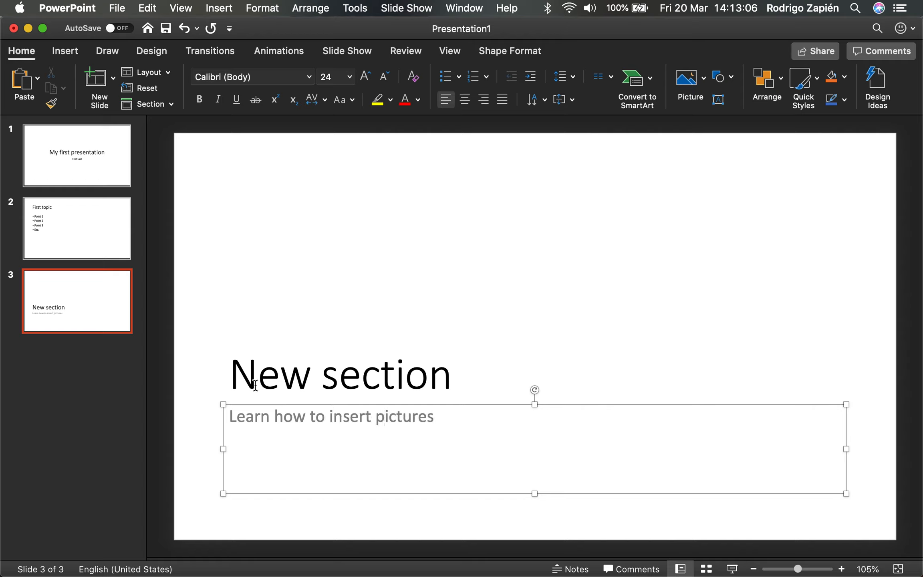
{"action": "left_click", "coordinate": [182, 380]}
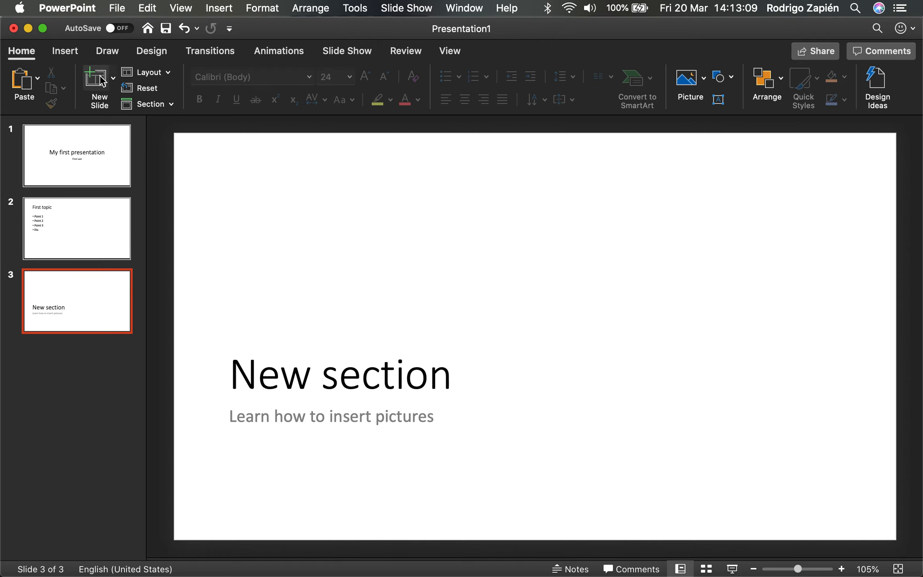
Add a Picture with Caption slide after the section slide and title it "This picture is cool".
{"action": "left_click", "coordinate": [113, 77]}
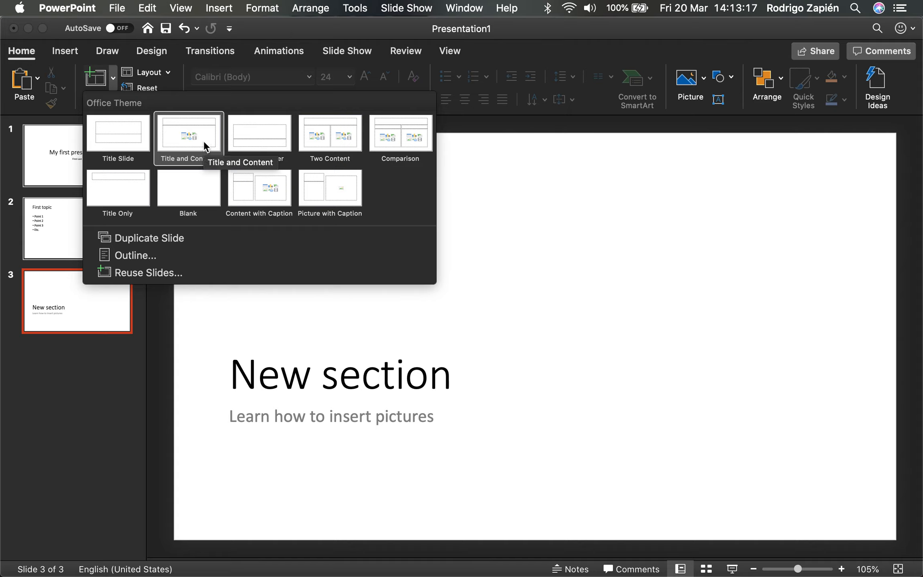
{"action": "left_click", "coordinate": [348, 190]}
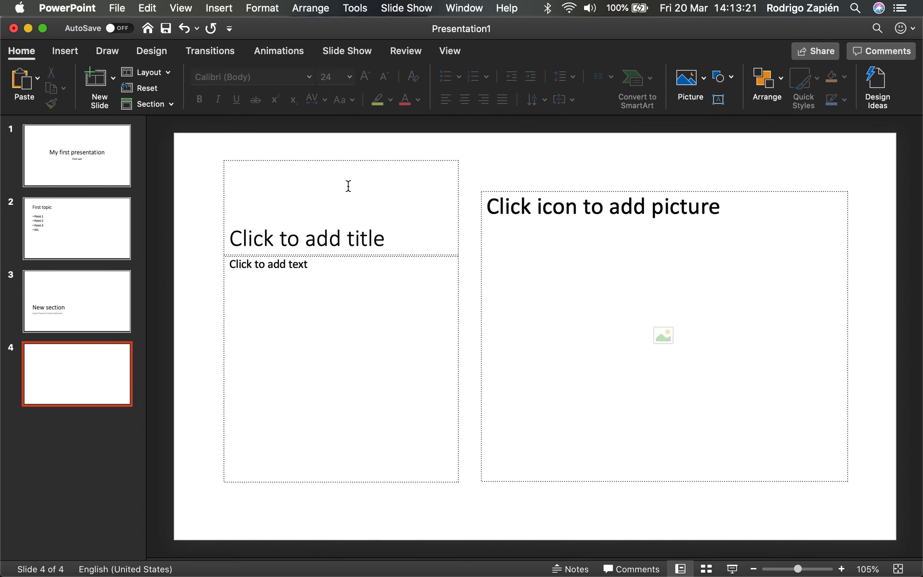
{"action": "left_click", "coordinate": [308, 215]}
{"action": "type", "text": "This picre"}
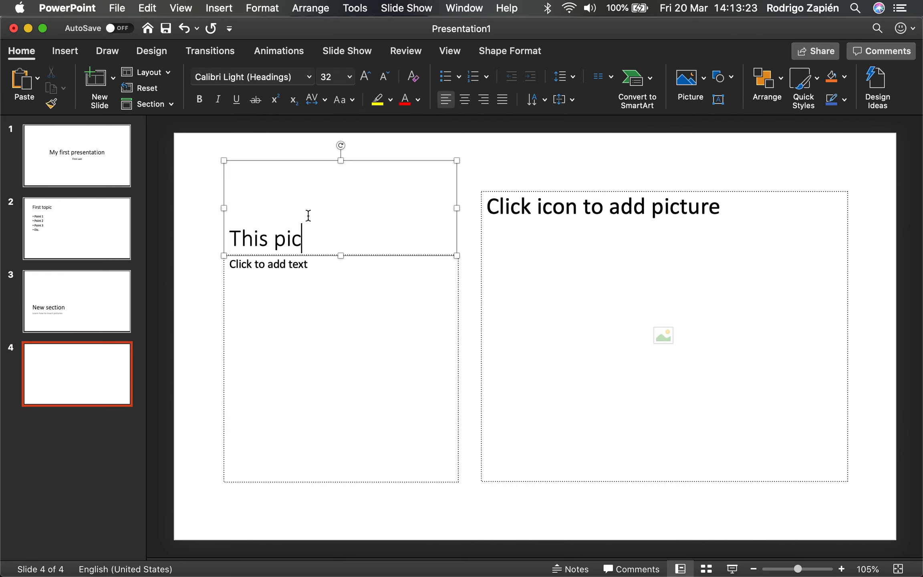
{"action": "key", "text": "BackSpace"}
{"action": "key", "text": "BackSpace"}
{"action": "type", "text": "ure"}
{"action": "key", "text": "BackSpace"}
{"action": "key", "text": "BackSpace"}
{"action": "key", "text": "BackSpace"}
{"action": "type", "text": "ture is"}
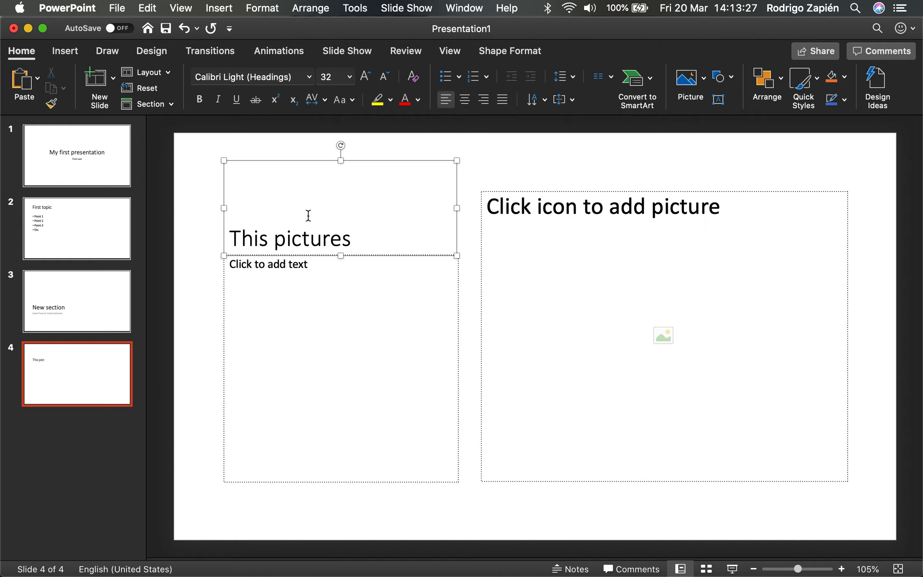
{"action": "key", "text": "BackSpace"}
{"action": "type", "text": "is cool"}
Enter the caption text "I love this picture" below the title of the fourth slide.
{"action": "left_click", "coordinate": [310, 291]}
{"action": "type", "text": "I love this picture"}
Shrink the presentation window, capture a screenshot of the camera on the desktop wallpaper, and expand the window to full screen.
{"action": "mouse_move", "coordinate": [426, 575]}
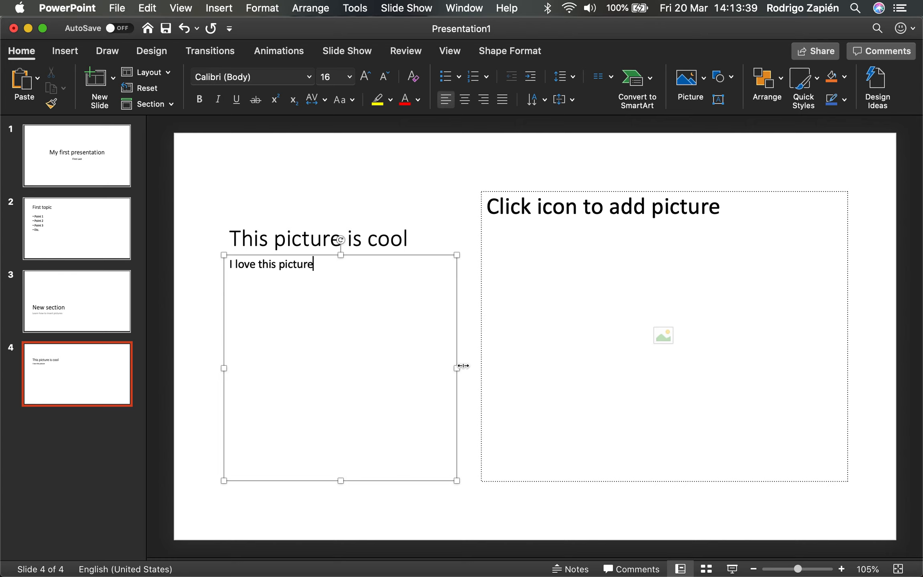
{"action": "left_click_drag", "start_coordinate": [4, 22], "coordinate": [573, 232]}
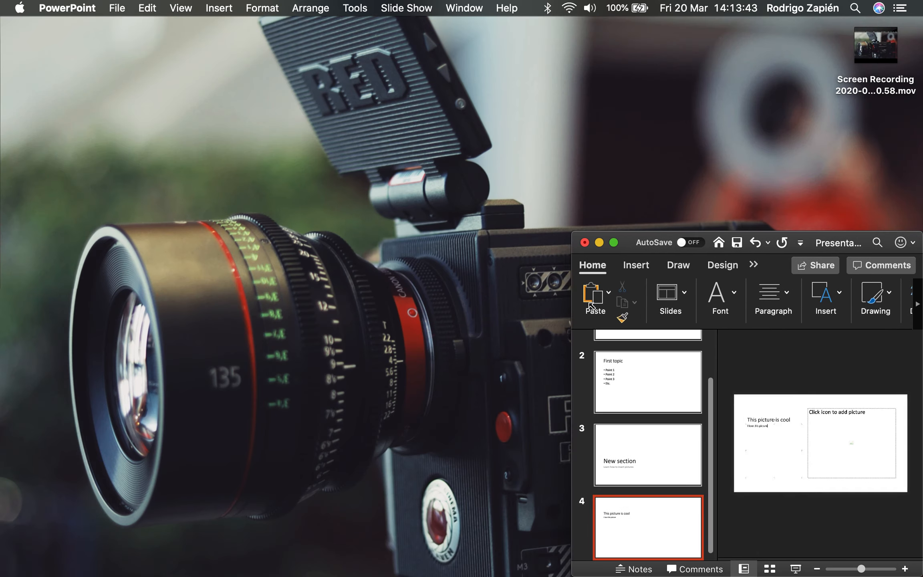
{"action": "left_click_drag", "start_coordinate": [592, 305], "coordinate": [677, 291]}
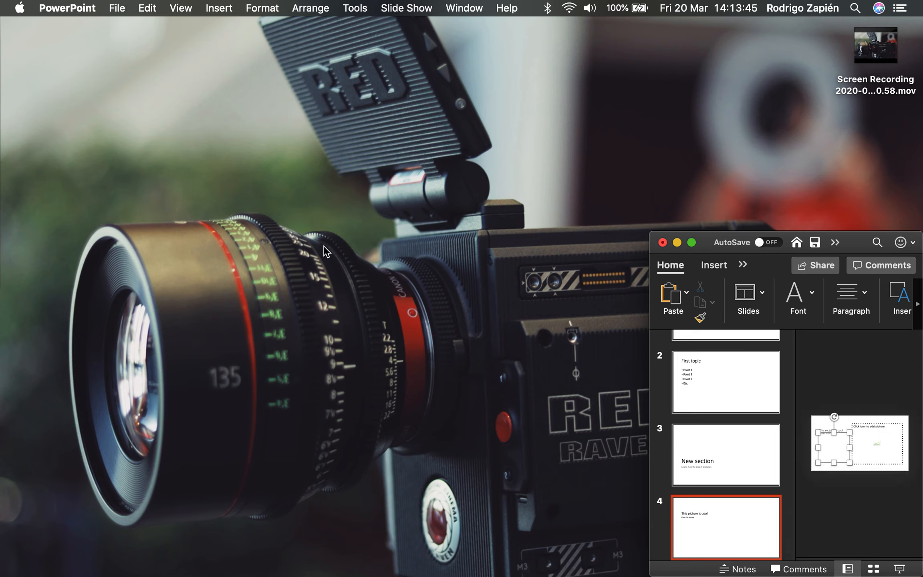
{"action": "key", "text": "super+shift+4"}
{"action": "left_click_drag", "start_coordinate": [60, 142], "coordinate": [584, 491]}
{"action": "left_click", "coordinate": [691, 244]}
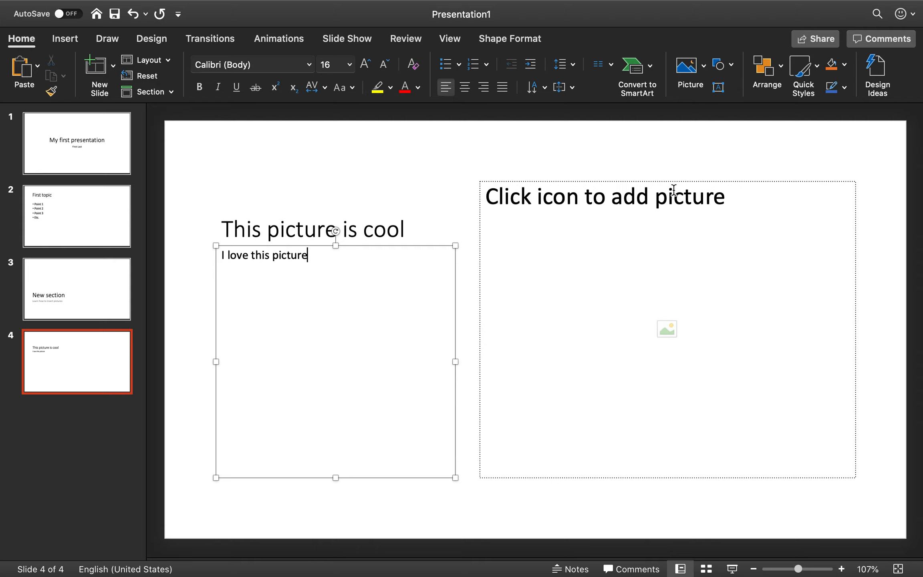
Insert the camera screenshot into the fourth slide's picture placeholder and dismiss the design suggestions.
{"action": "left_click", "coordinate": [669, 331]}
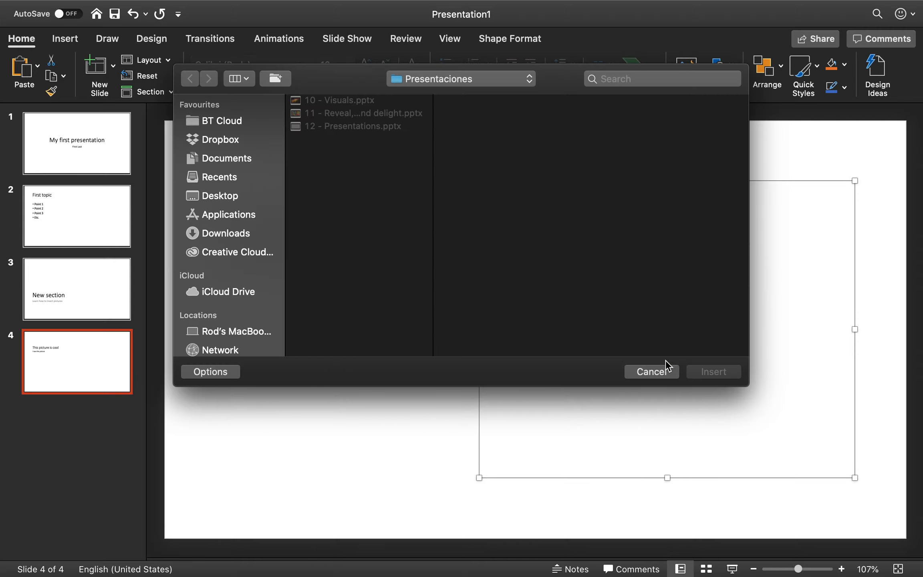
{"action": "left_click", "coordinate": [660, 372]}
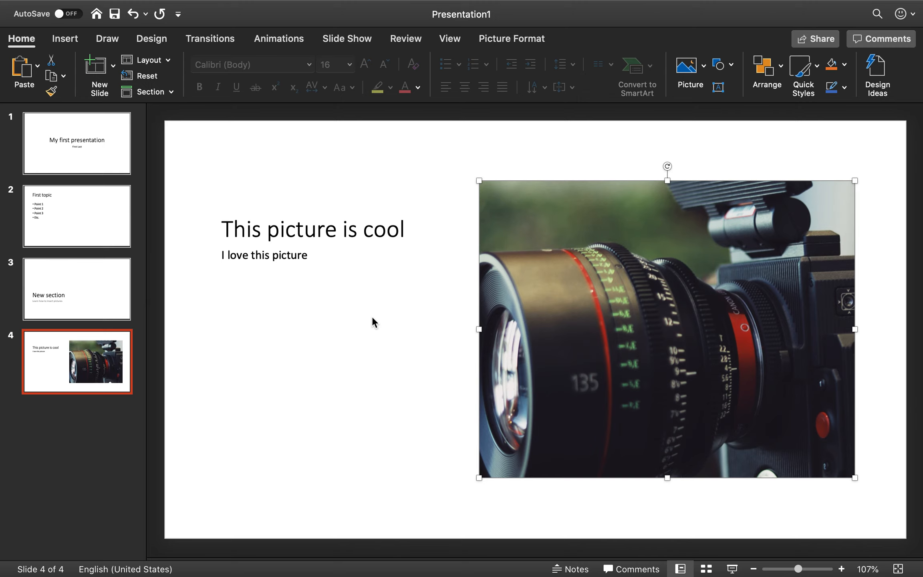
{"action": "left_click", "coordinate": [364, 318]}
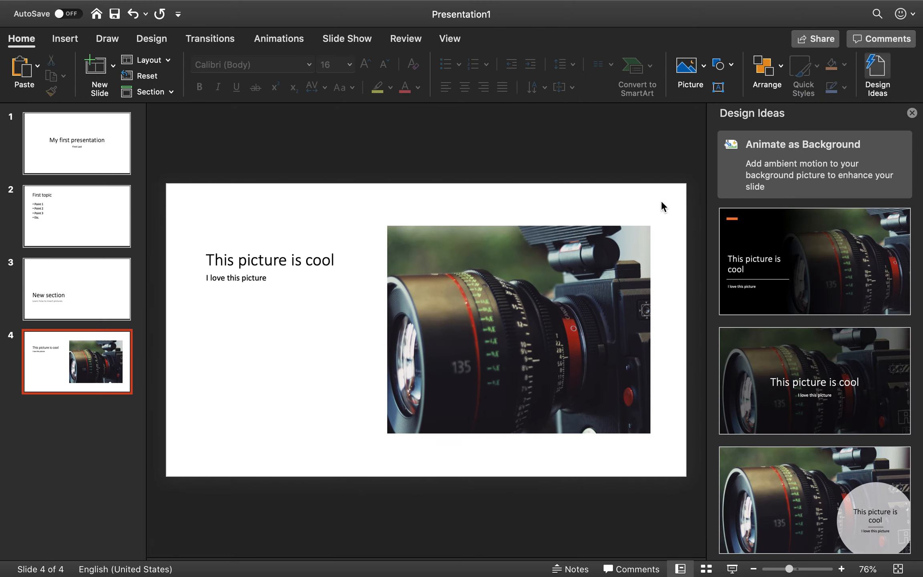
{"action": "left_click", "coordinate": [912, 114]}
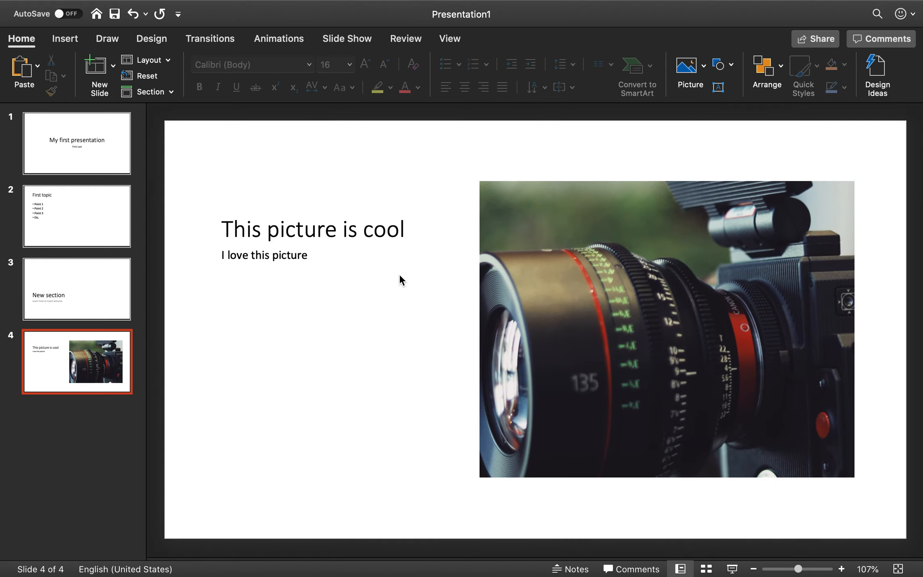
Go back to the title slide and bring up the slide show playback commands.
{"action": "left_click", "coordinate": [101, 161]}
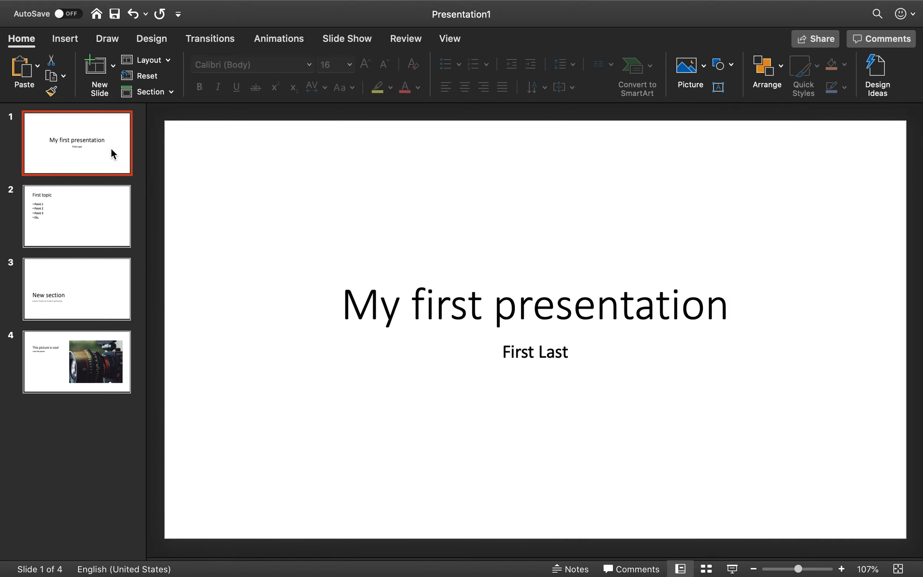
{"action": "left_click", "coordinate": [347, 39]}
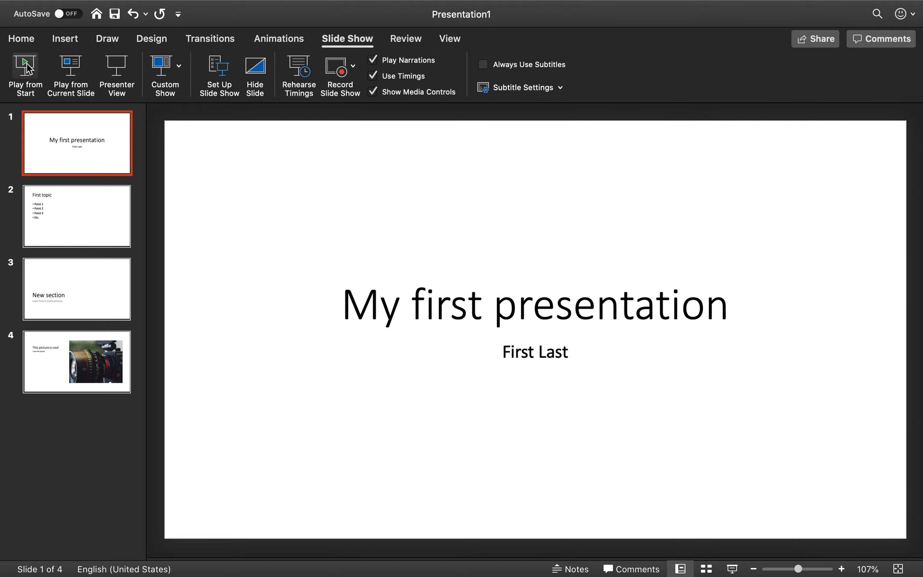